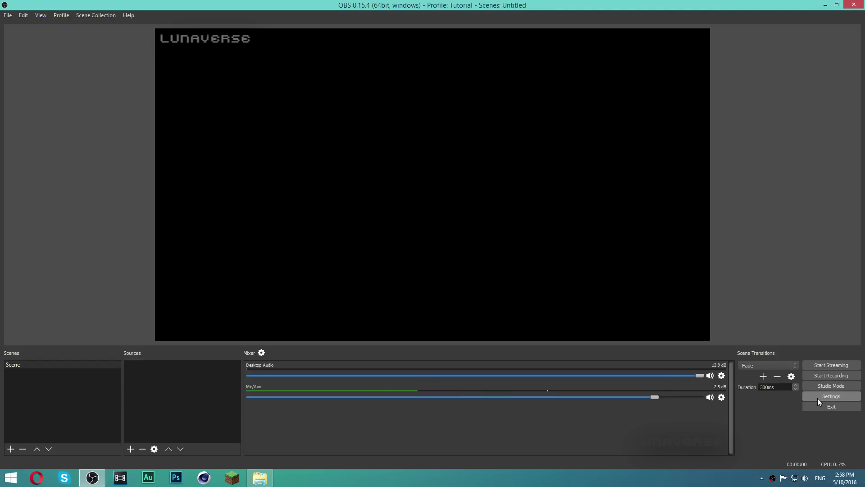
Open the program settings.
click(817, 398)
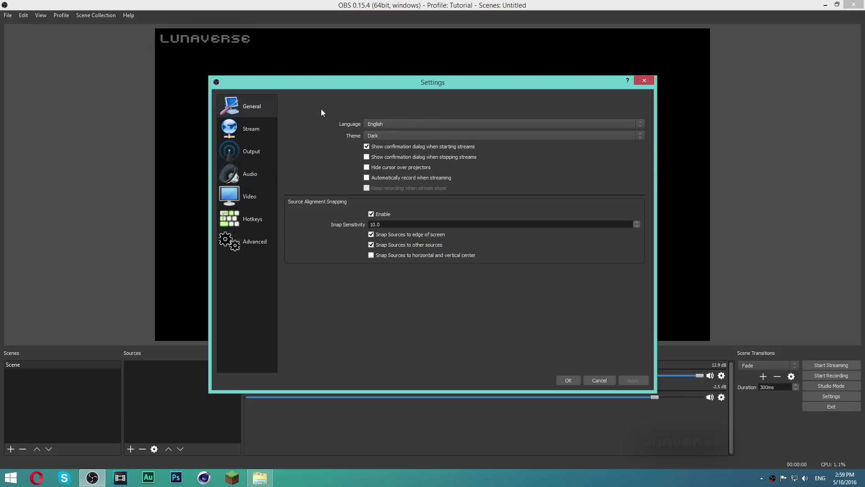
Switch the interface theme to Default and back to Dark.
click(370, 136)
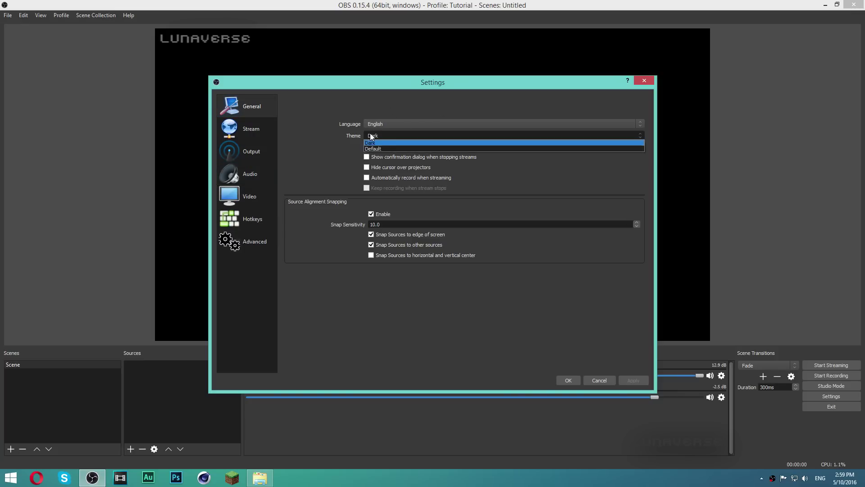
click(374, 148)
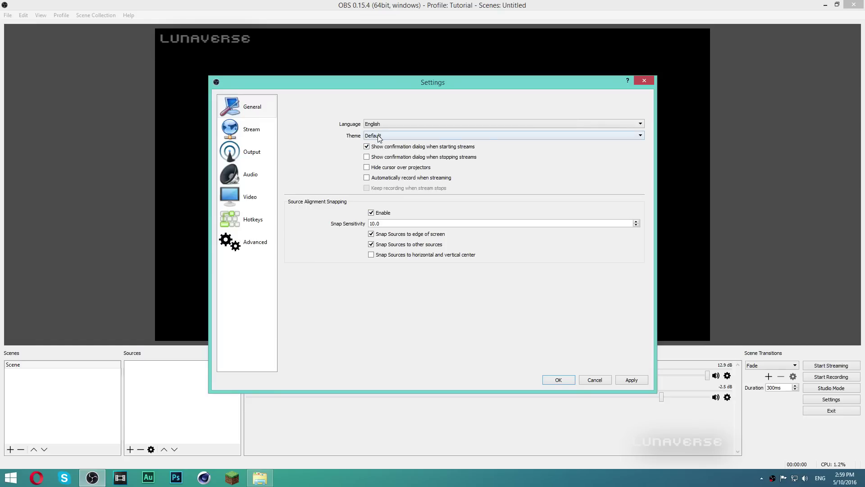
click(374, 136)
click(374, 143)
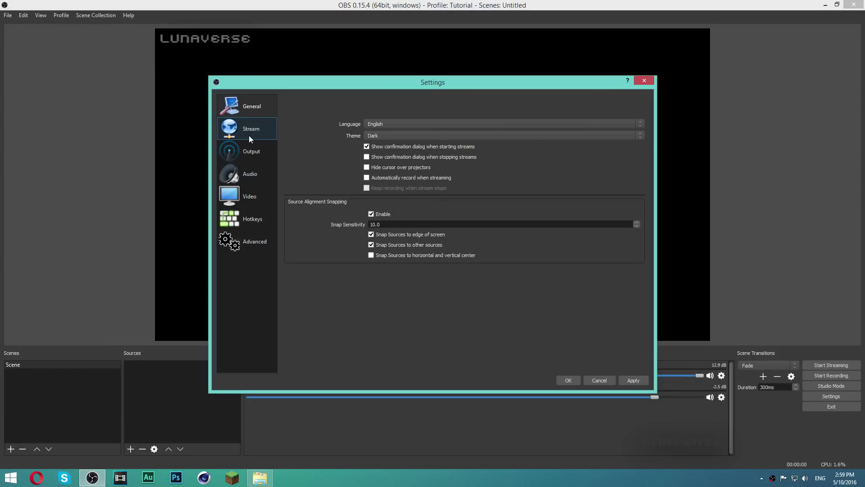
Set the output mode to Advanced in the output settings.
click(249, 154)
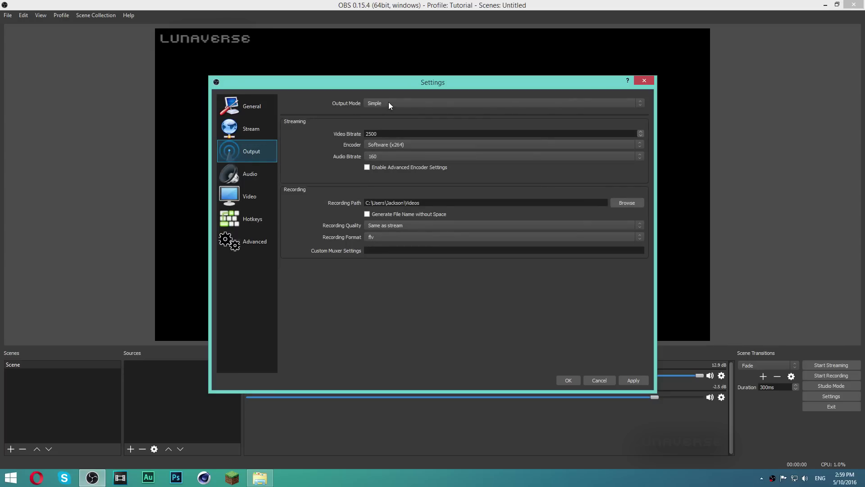
click(377, 102)
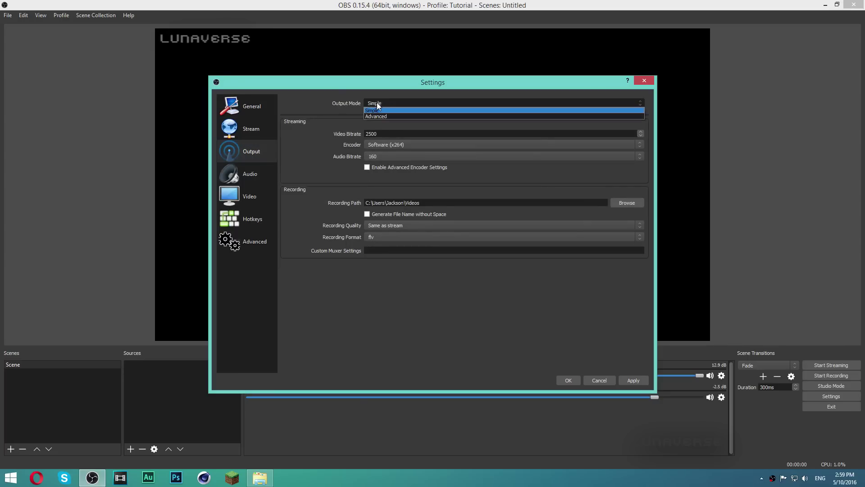
click(375, 115)
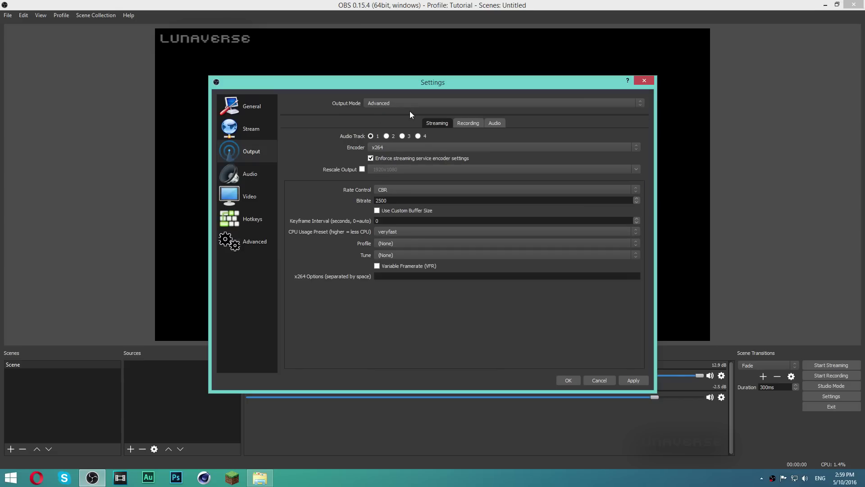
Set the recording format to mp4 and enable audio track 2 for recordings.
click(468, 122)
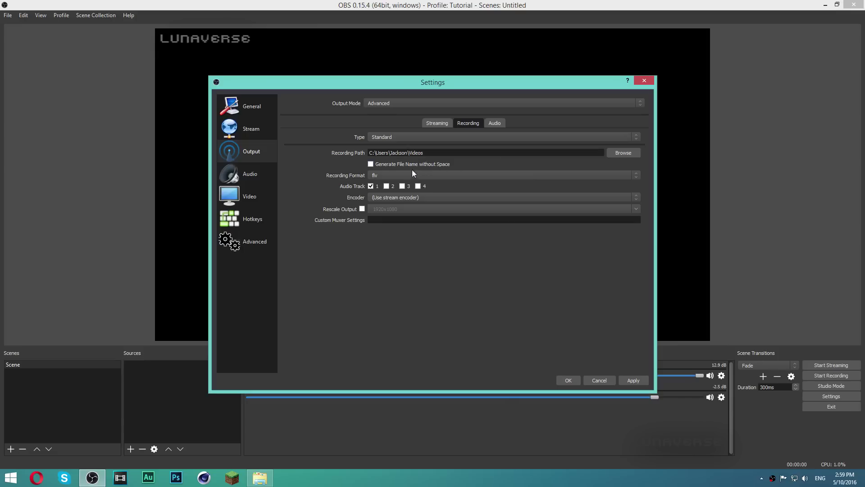
click(400, 179)
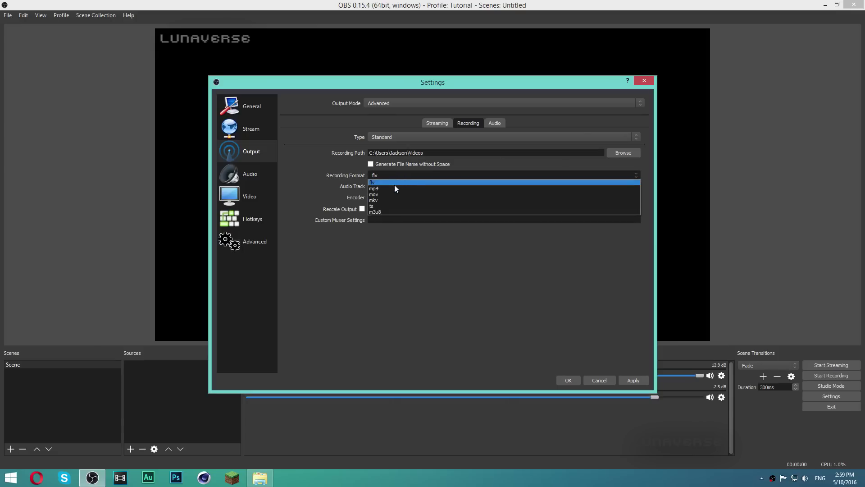
click(393, 186)
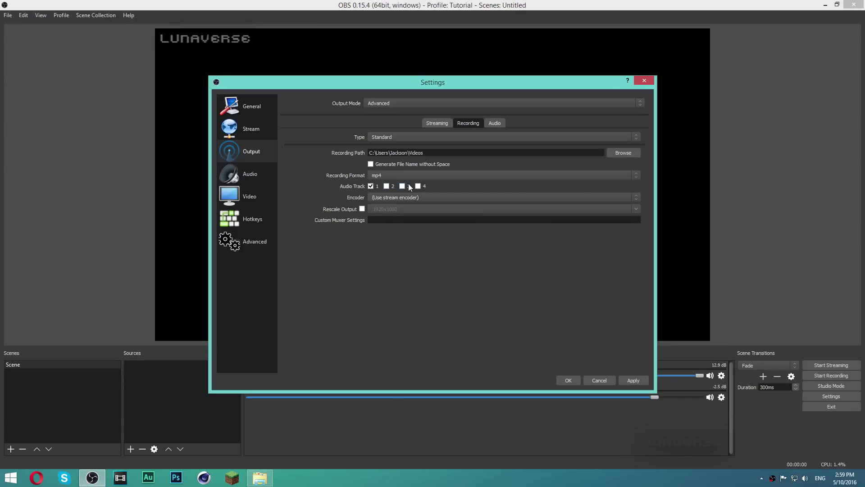
click(386, 186)
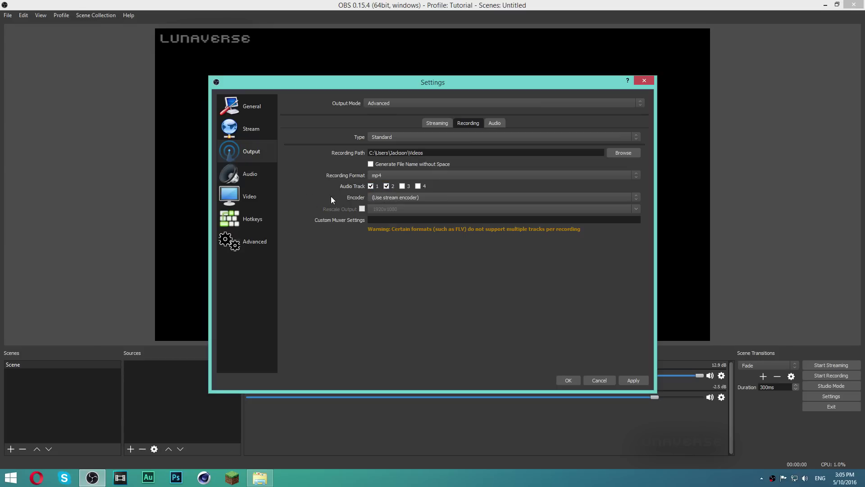
Set the recording encoder to NVENC H.264 with CQP rate control.
click(378, 199)
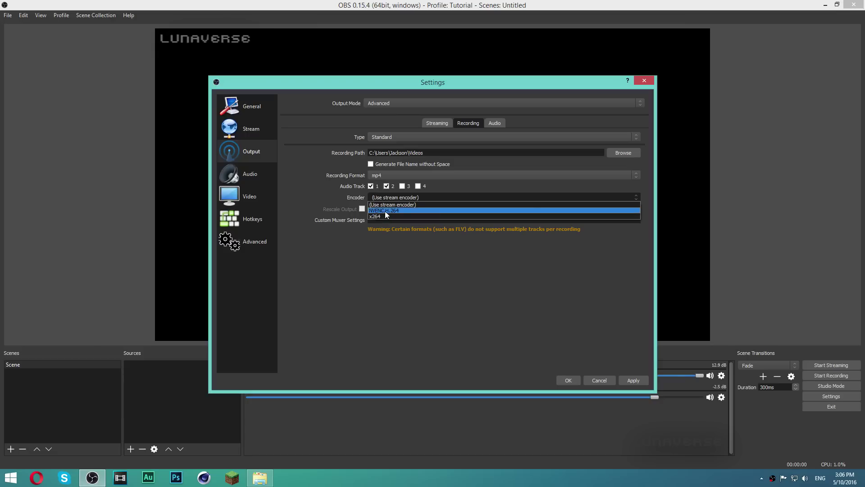
click(385, 210)
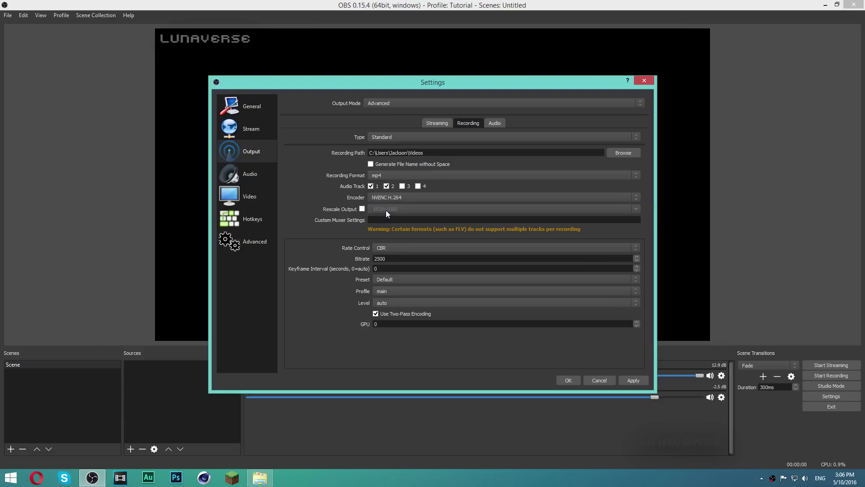
click(395, 248)
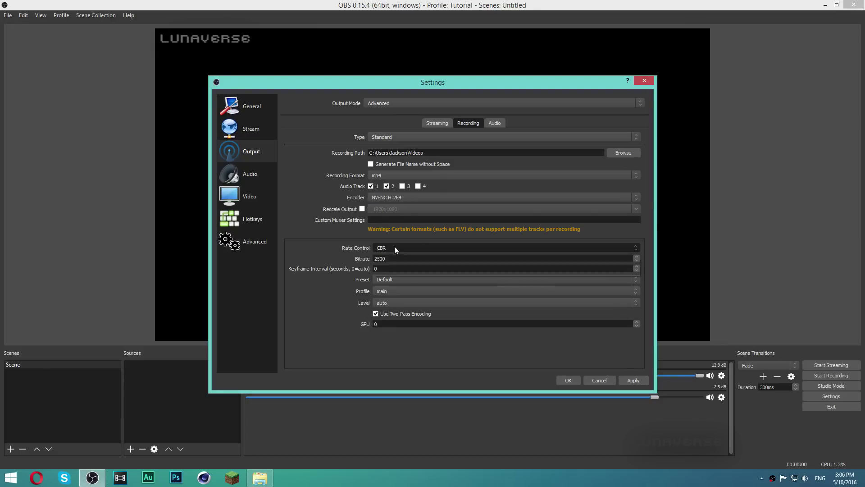
click(386, 266)
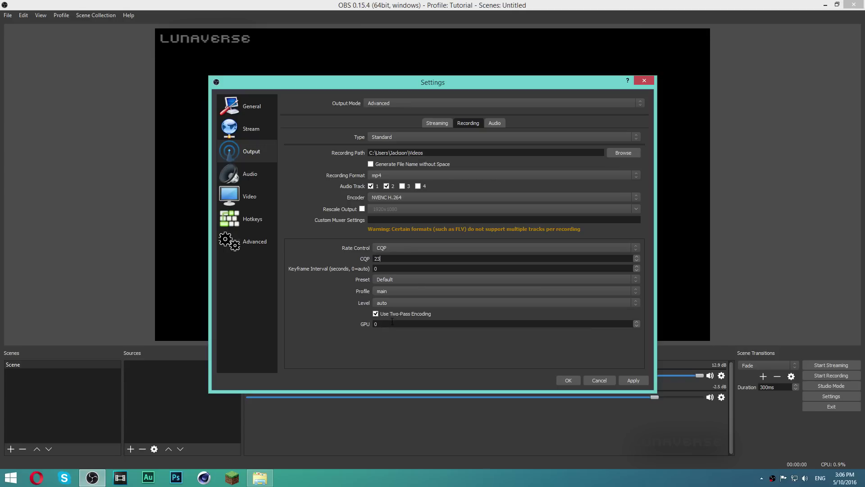
Set the recording encoder to x264 with CRF rate control.
click(399, 197)
click(400, 217)
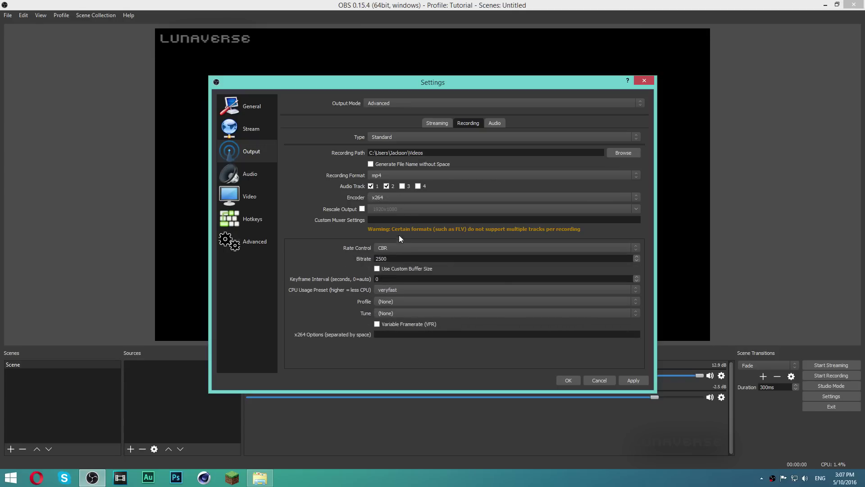
click(394, 246)
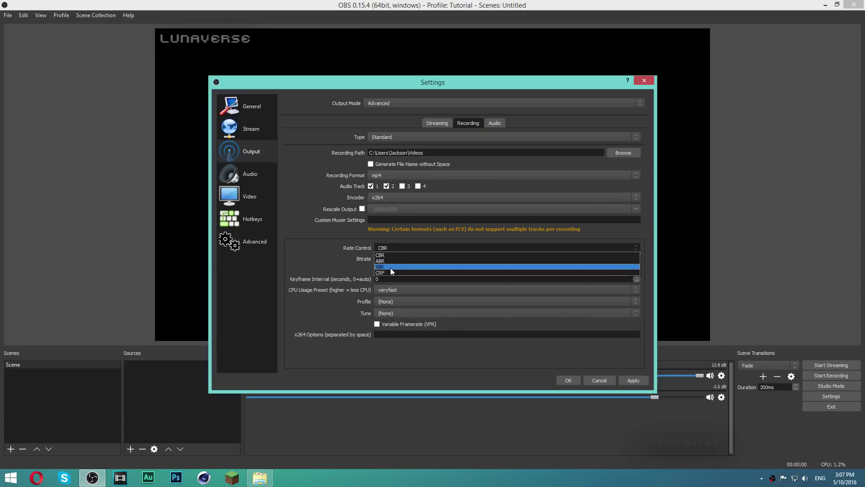
click(387, 271)
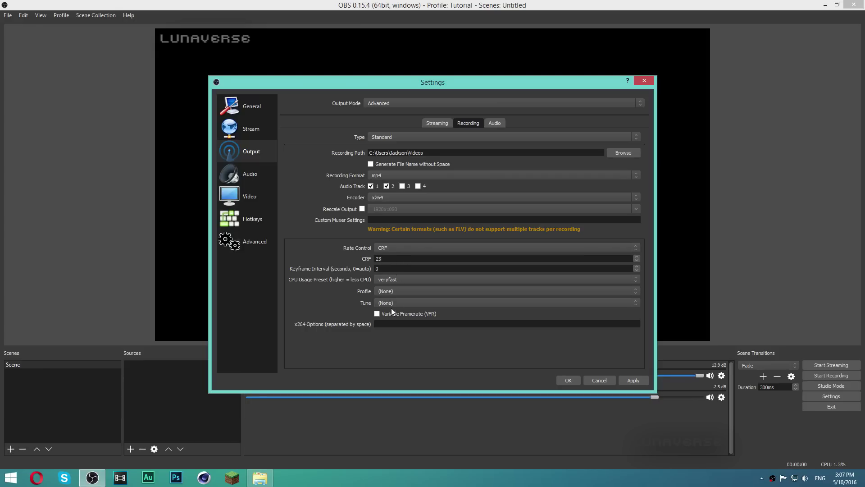
Review the available CPU usage presets for the x264 recording encoder.
click(391, 279)
click(393, 280)
click(394, 279)
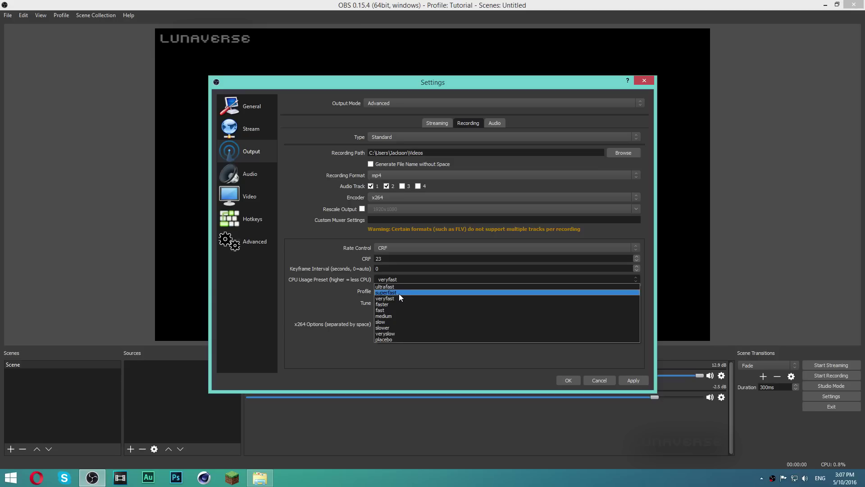
click(395, 280)
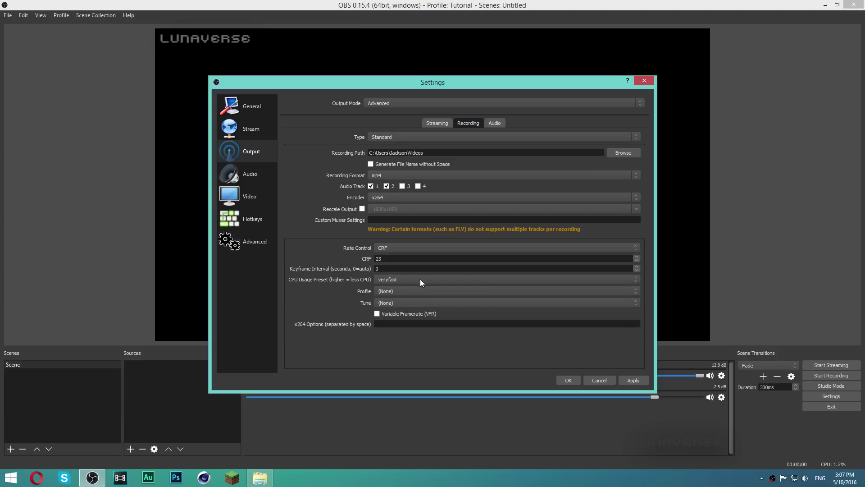
Review the audio bitrates of the output tracks and the sample rate choices in the audio settings.
click(495, 124)
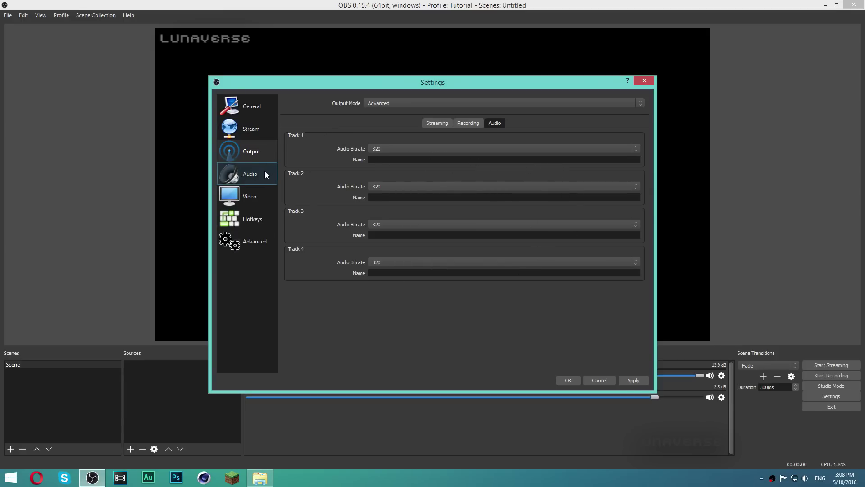
click(266, 171)
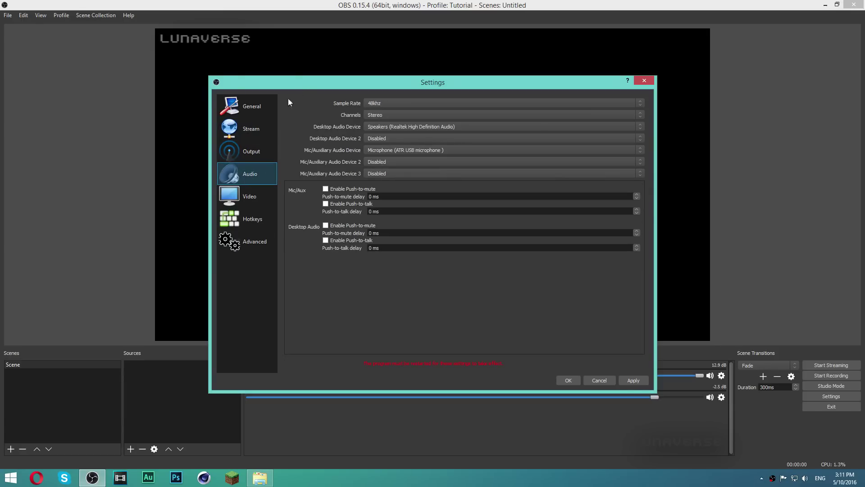
click(381, 103)
click(381, 103)
click(381, 103)
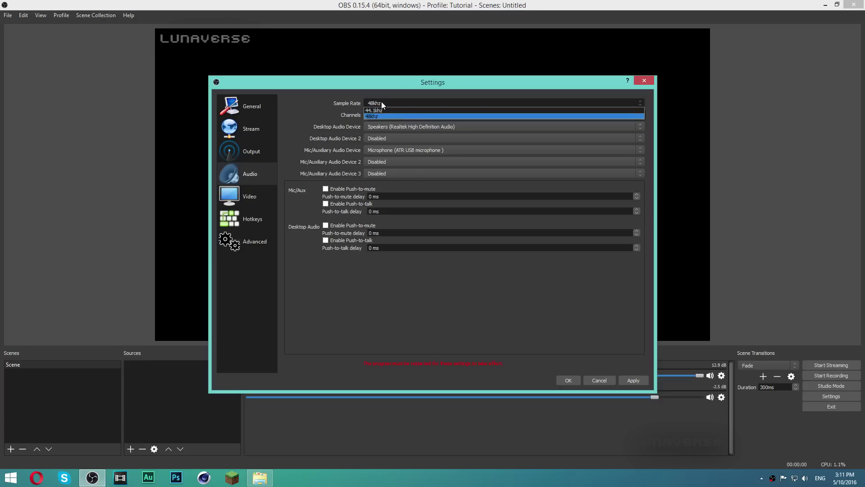
click(381, 103)
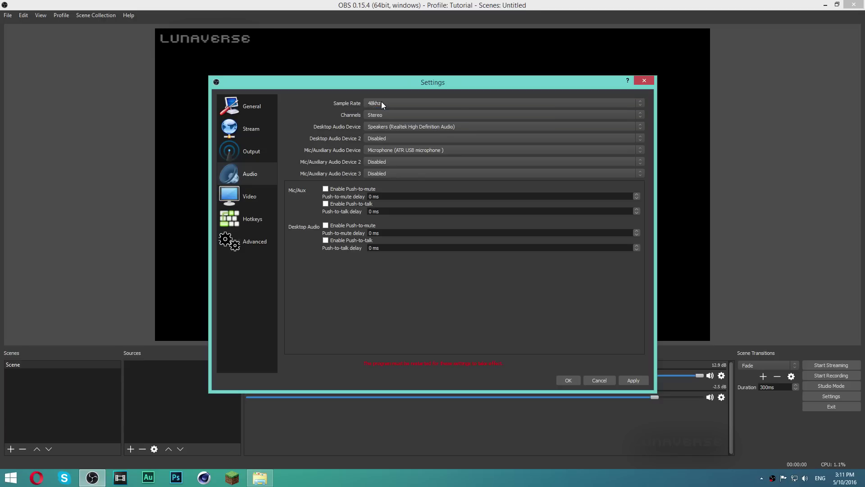
Examine the device choices for desktop audio and for the first and second microphone/auxiliary inputs.
click(377, 126)
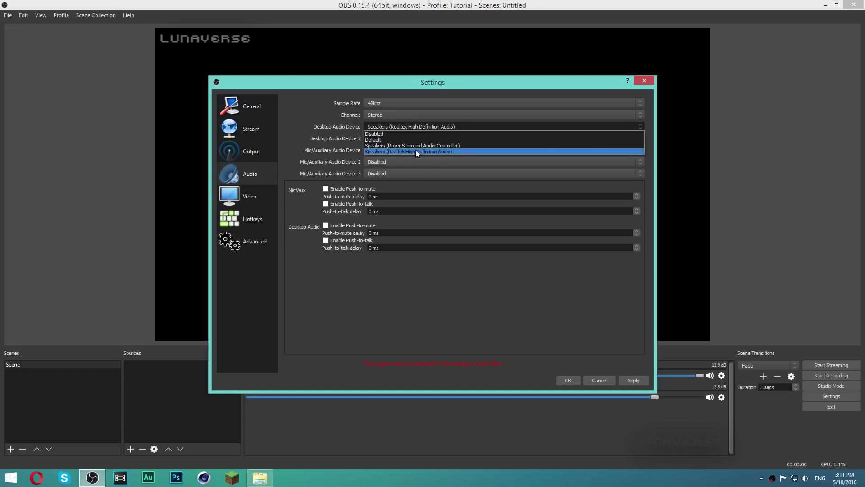
click(320, 128)
click(404, 140)
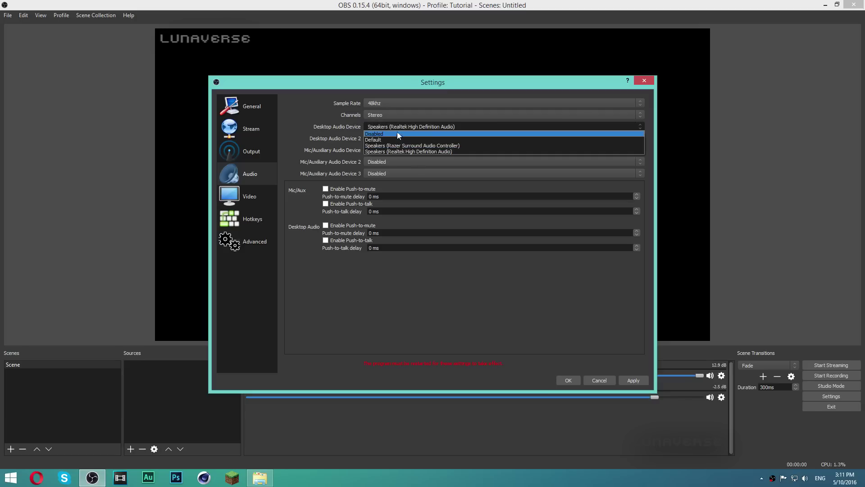
click(331, 129)
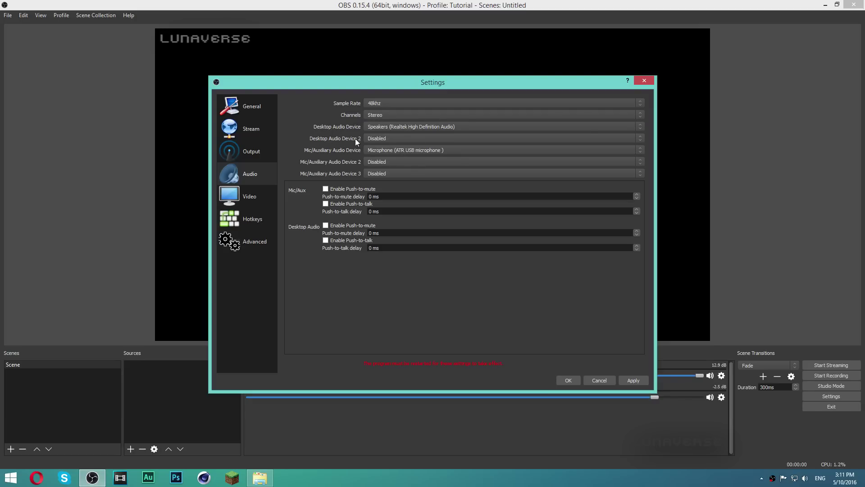
click(393, 149)
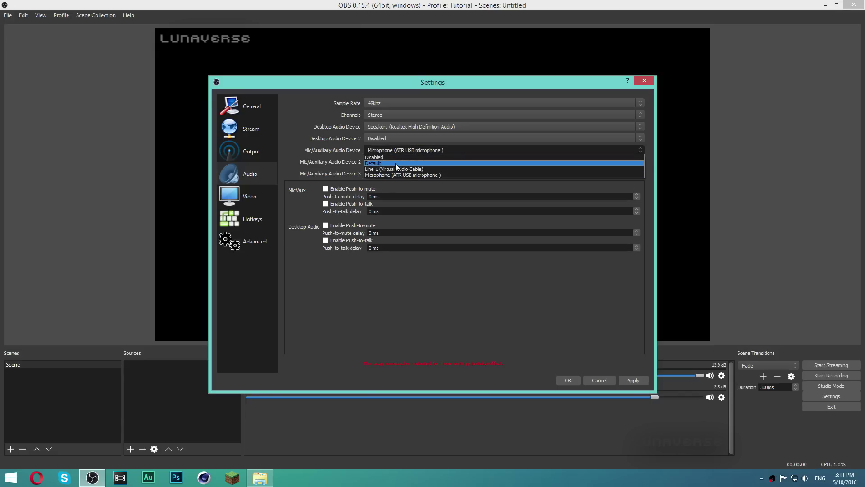
click(297, 155)
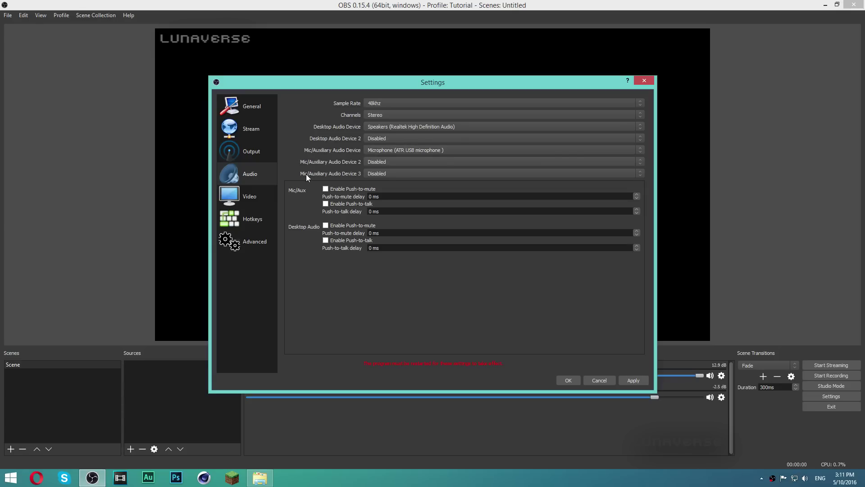
click(376, 160)
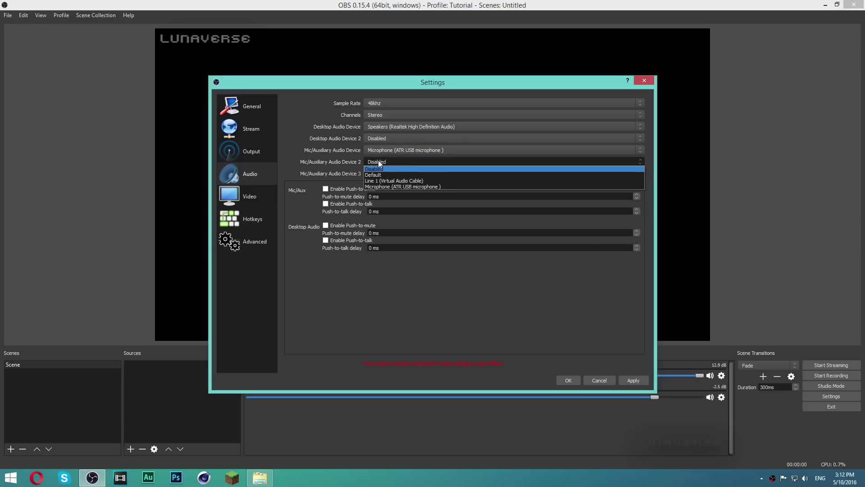
click(377, 161)
click(377, 160)
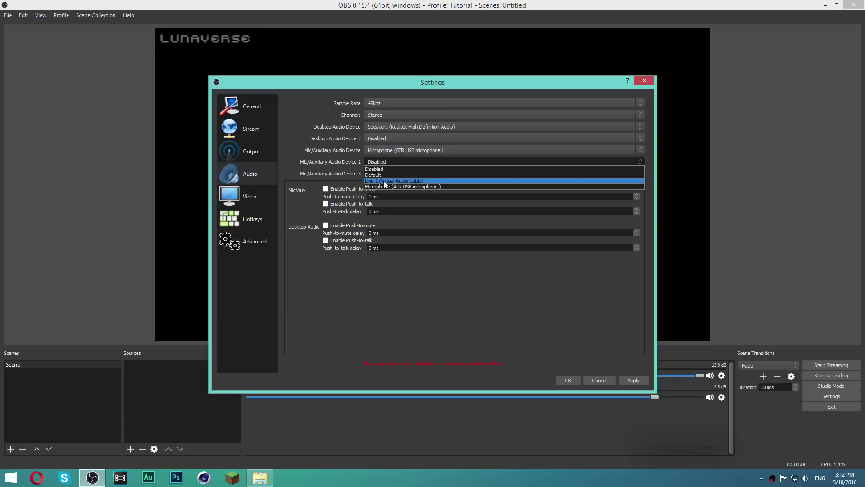
click(297, 170)
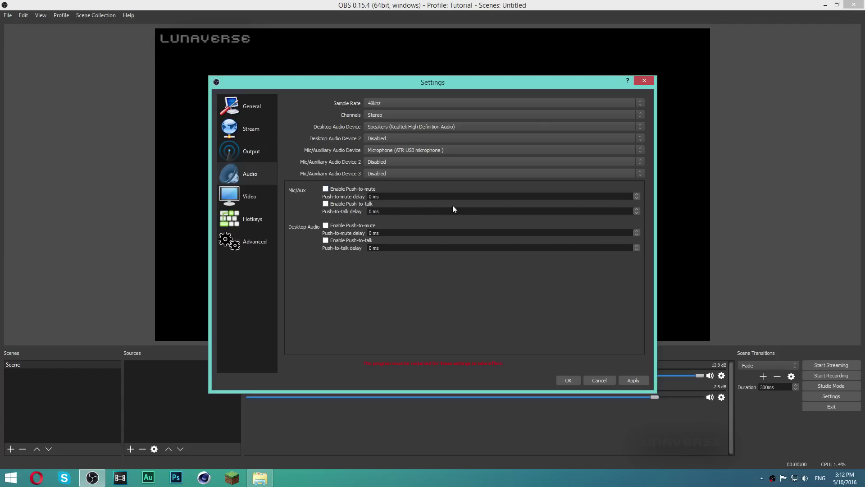
Set the output (scaled) resolution to 1920x1080 in the video settings, matching the base canvas resolution.
click(249, 196)
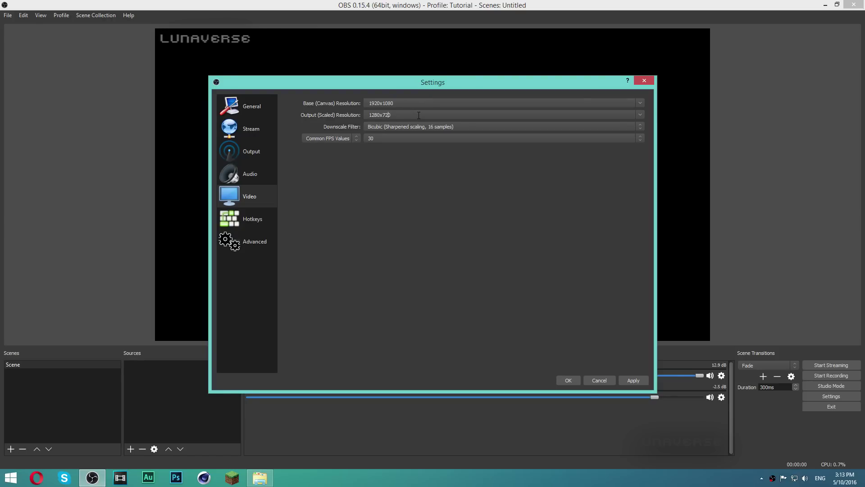
drag(419, 116, 346, 113)
text(1920x1080)
drag(398, 102, 368, 103)
click(375, 103)
mouse_move(369, 115)
mouse_down()
mouse_move(402, 114)
mouse_move(372, 114)
mouse_move(383, 115)
mouse_up()
click(396, 114)
click(394, 115)
click(384, 113)
Set the downscale filter to Lanczos (Sharpened scaling, 32 samples).
scroll(385, 125, down, 1)
click(385, 126)
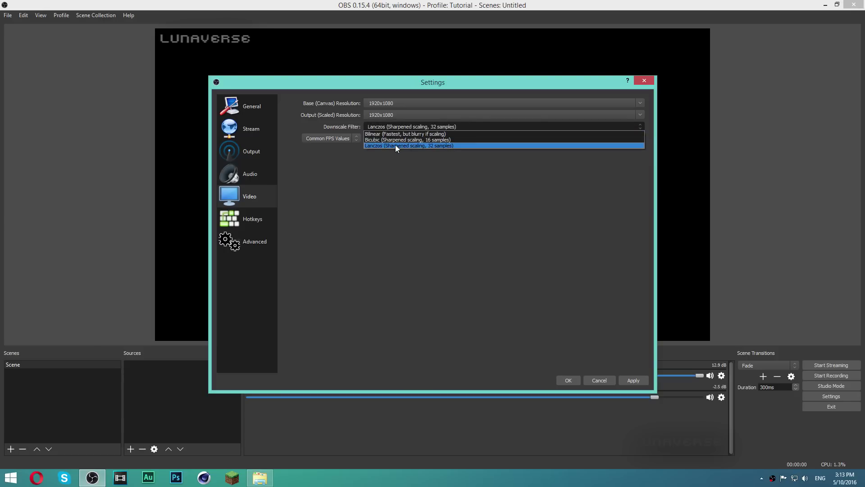
click(395, 145)
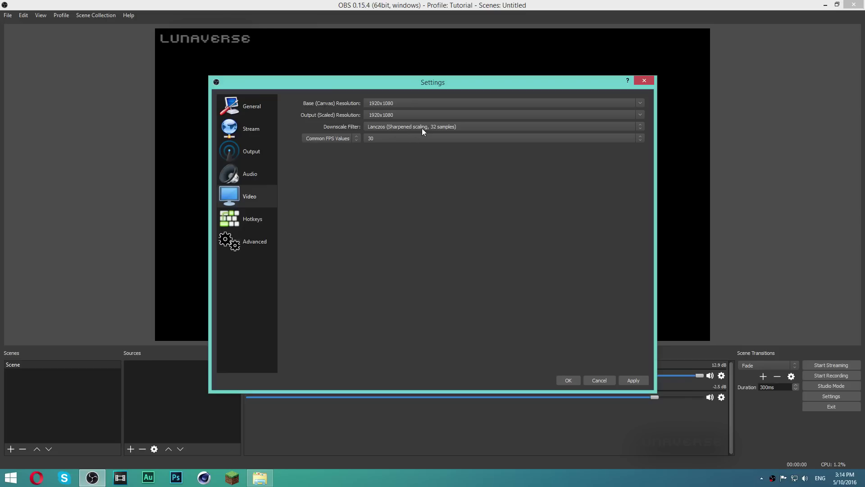
Set the common FPS value to 60 in the video settings.
scroll(381, 139, down, 3)
click(381, 139)
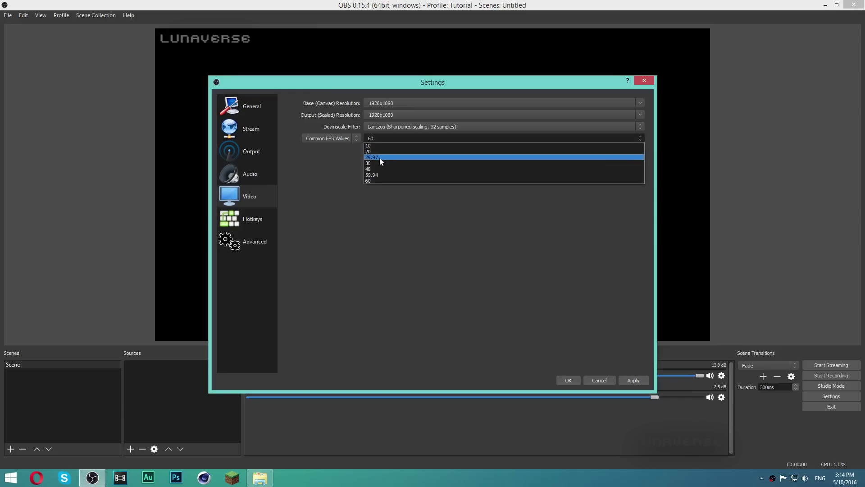
click(387, 180)
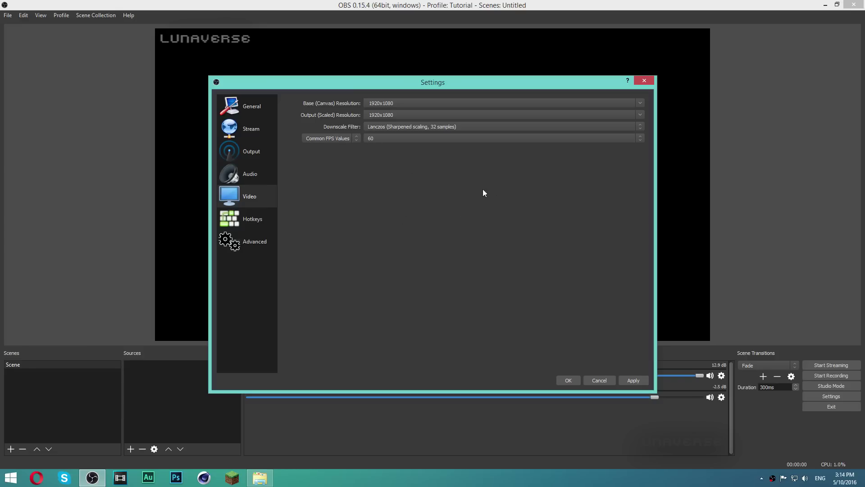
Set the YUV color range to Full in the advanced settings, apply the change and close the settings.
click(261, 216)
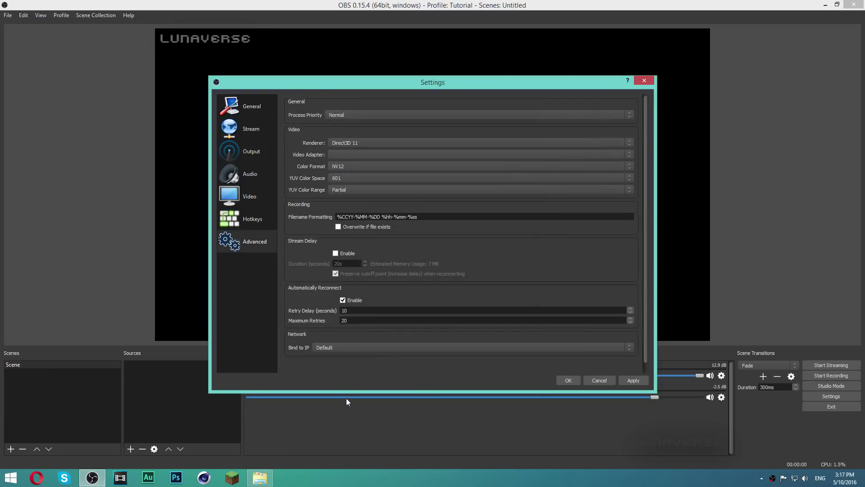
click(355, 112)
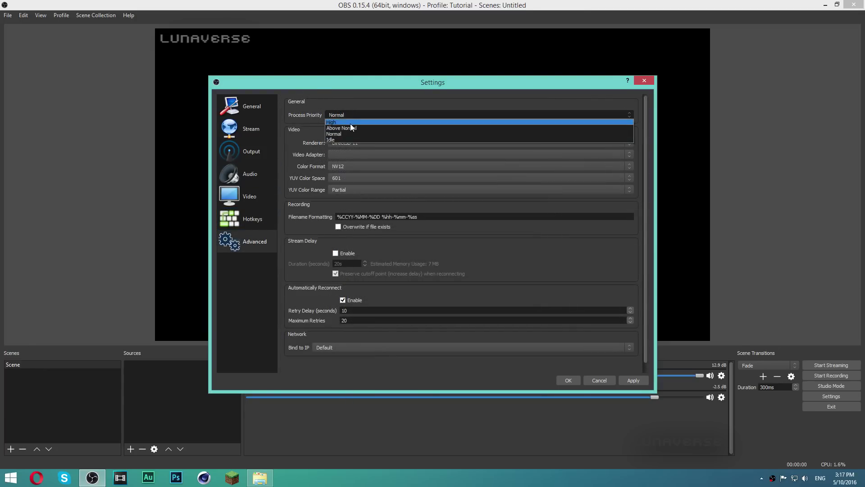
click(369, 99)
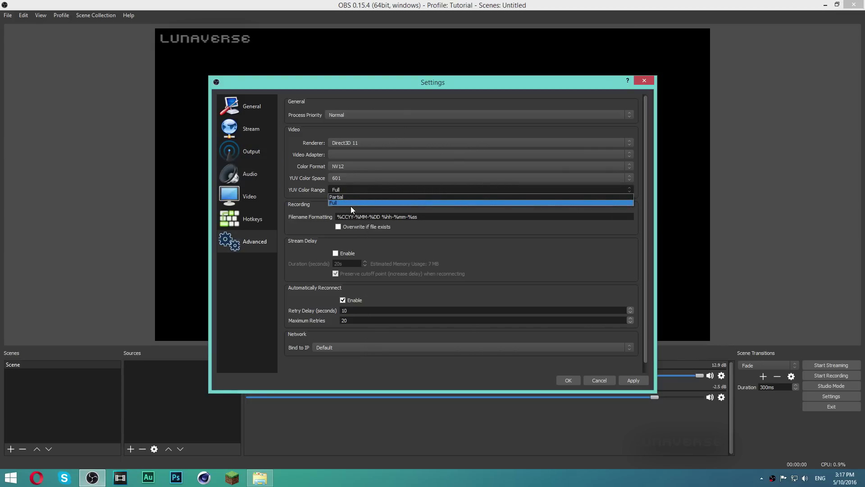
click(361, 202)
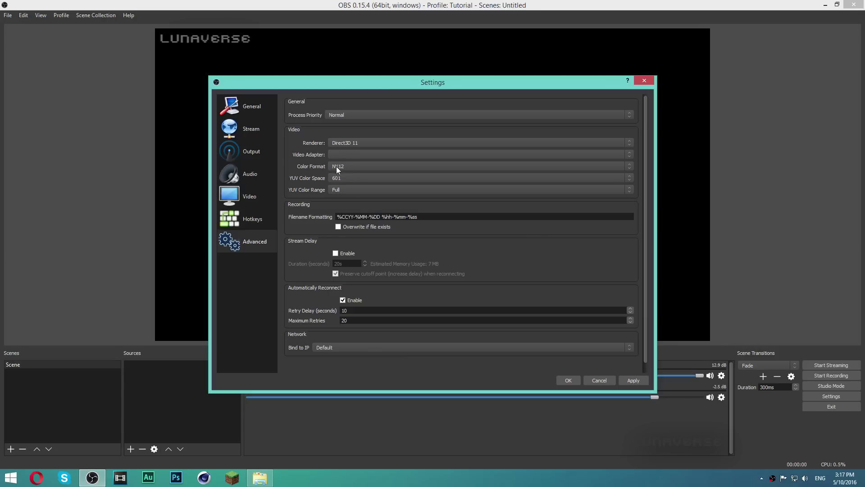
scroll(525, 267, down, 1)
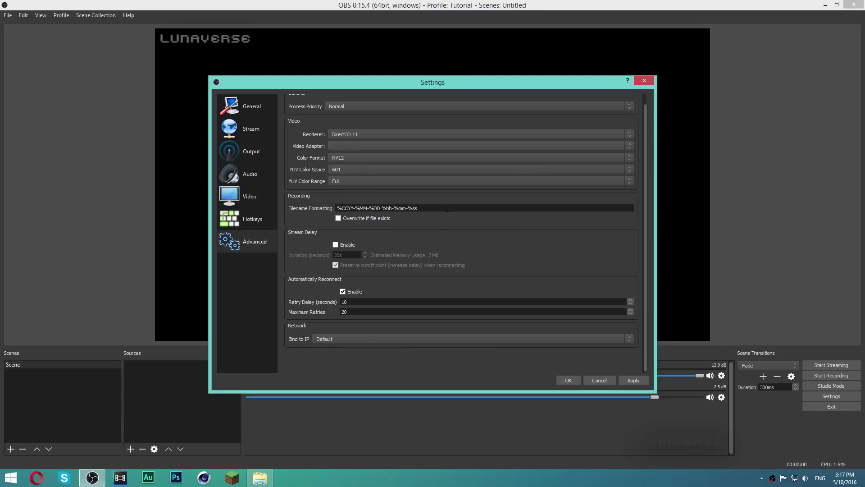
scroll(411, 152, up, 1)
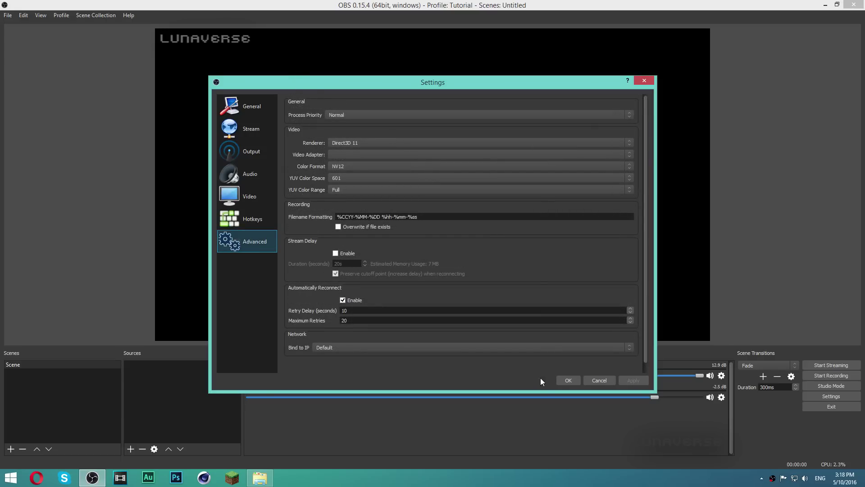
click(644, 81)
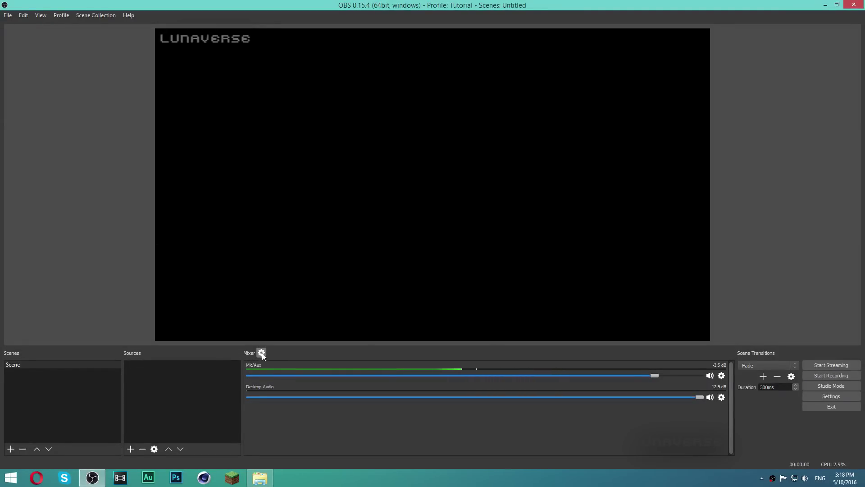
Toggle track 1 for the desktop audio in the mixer's advanced audio properties.
click(261, 352)
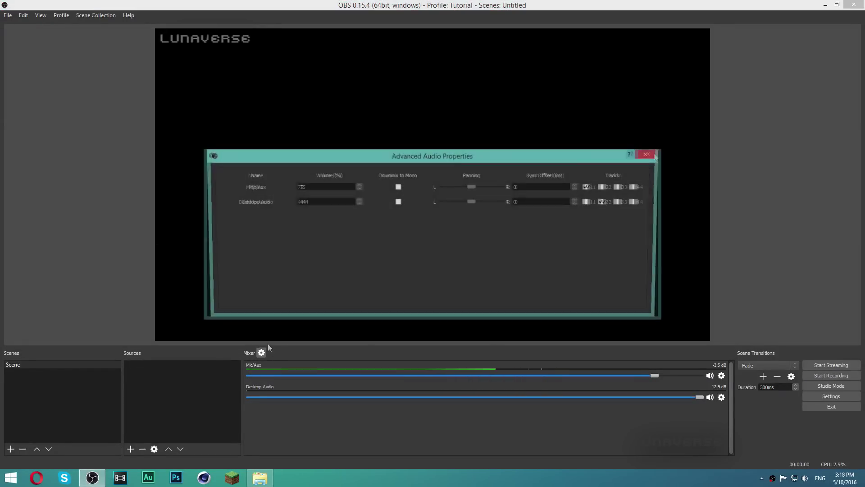
click(587, 201)
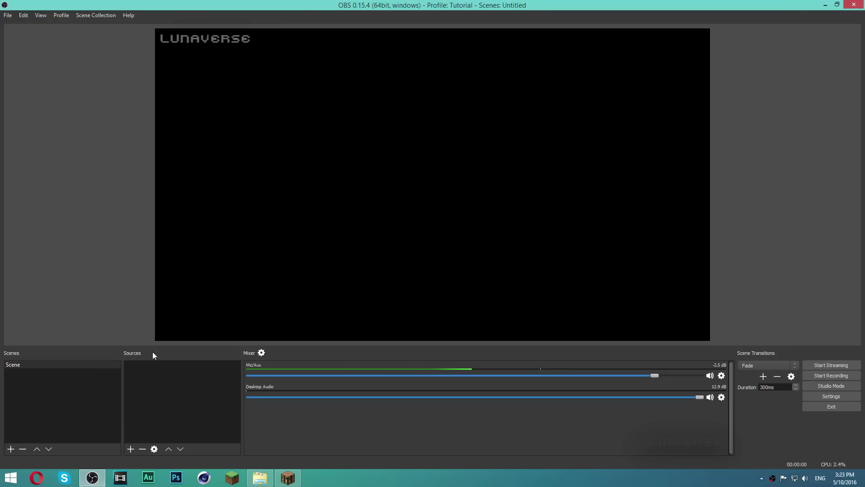
Add a new Game Capture source named Minecraft to the scene.
right_click(153, 386)
mouse_move(174, 390)
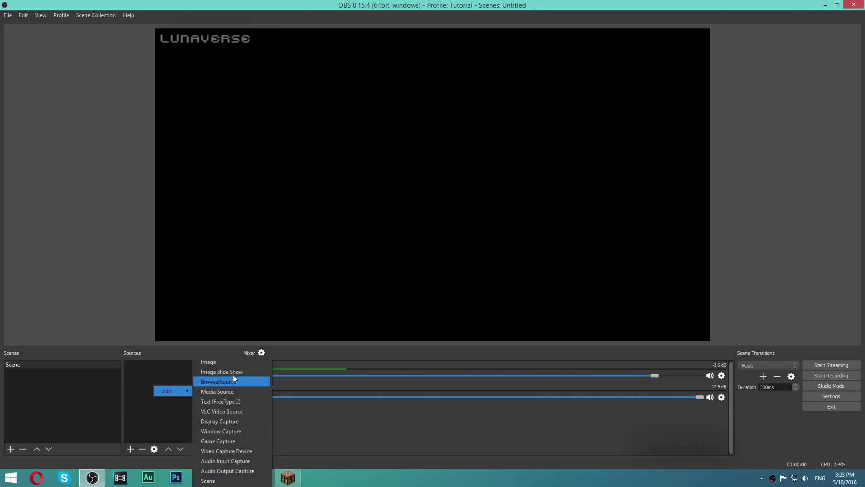
click(240, 437)
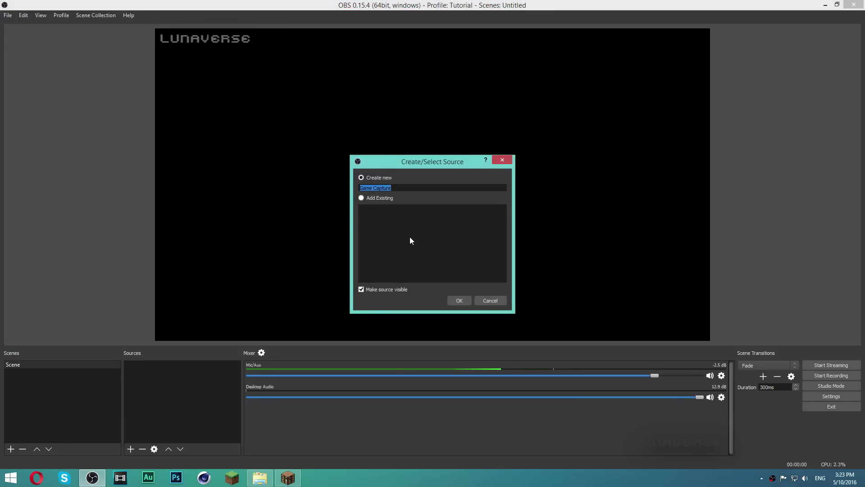
text(Minecraft)
click(459, 301)
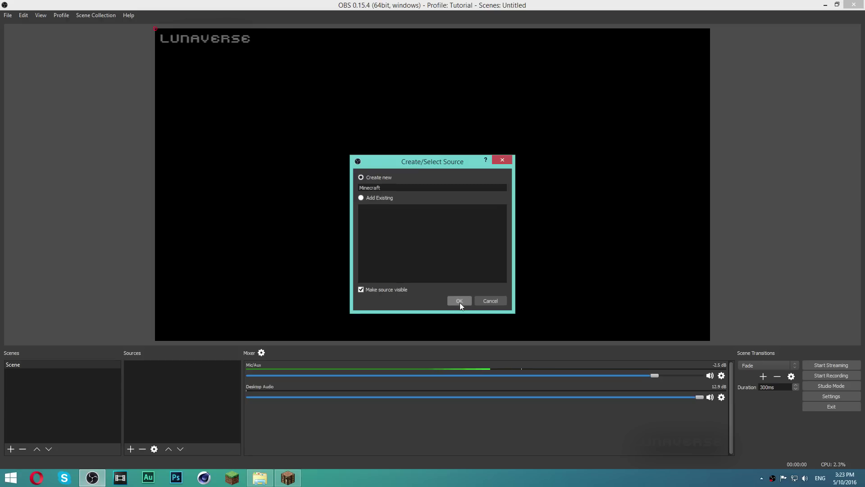
Set the Minecraft source's capture mode to Capture specific window.
click(386, 260)
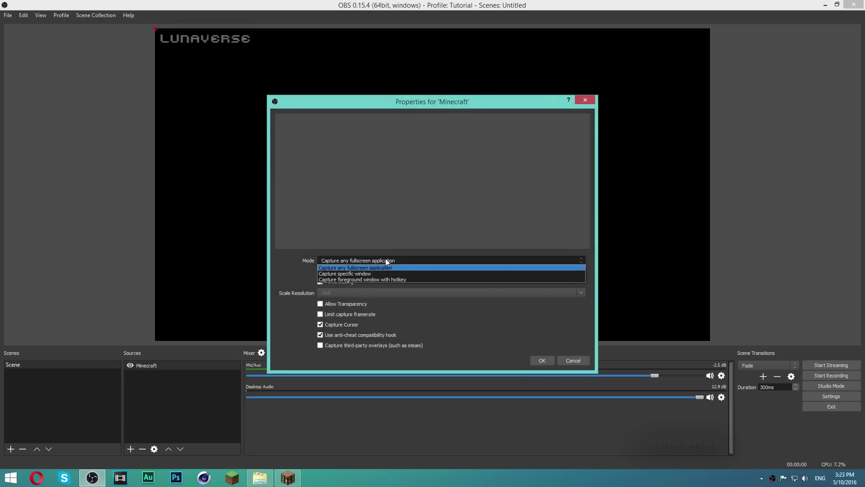
click(384, 260)
click(359, 260)
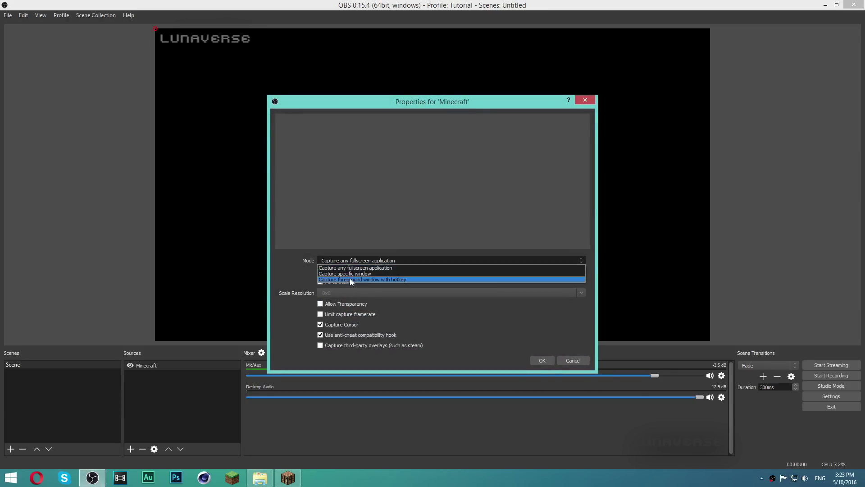
click(354, 273)
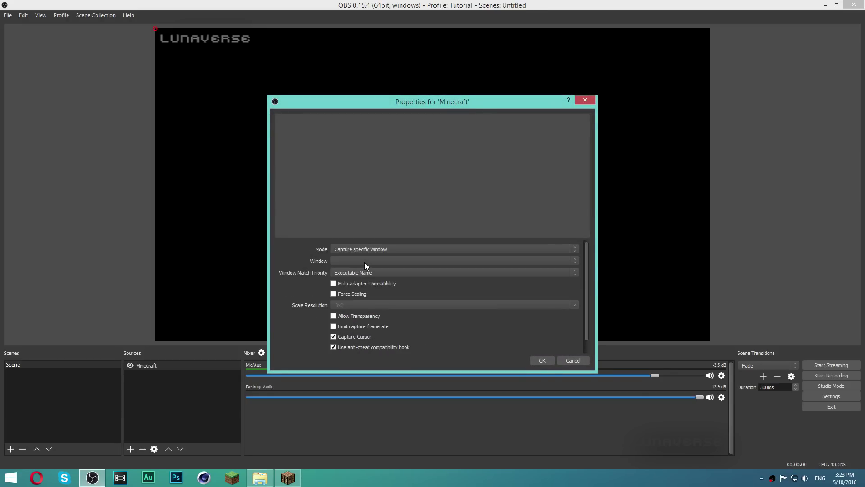
Choose the [javaw.exe]: Minecraft 1.8.9 window for the source, turn off Capture Cursor and confirm the properties.
click(364, 263)
click(362, 271)
click(362, 337)
scroll(409, 298, down, 1)
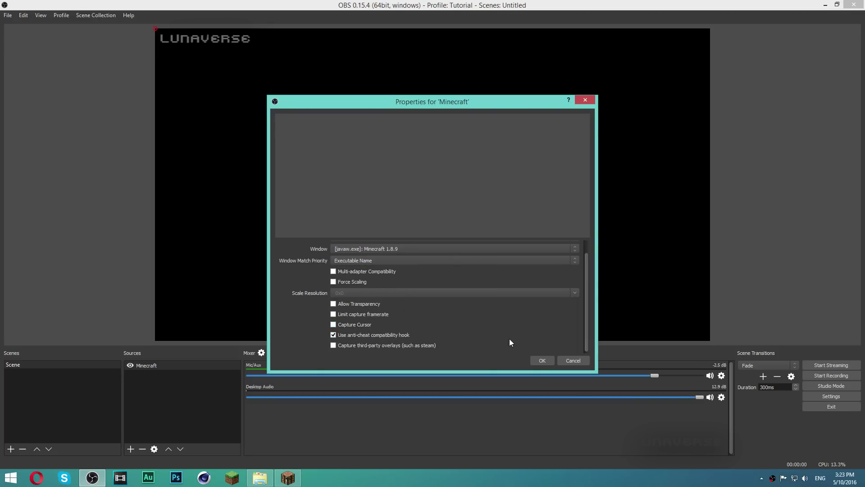
click(542, 360)
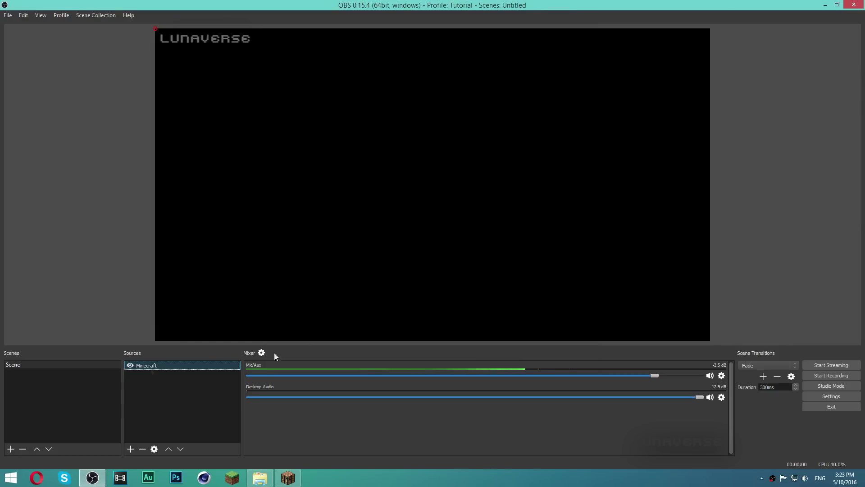
Bring the Minecraft game window to the front so it can be captured, and return to OBS.
click(249, 415)
click(288, 479)
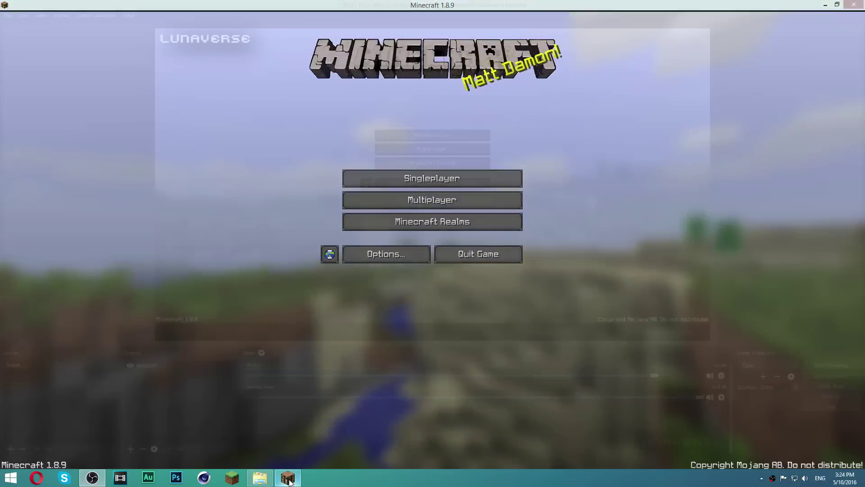
click(289, 478)
Transform the Minecraft source with Stretch to screen so it fills the whole canvas.
click(174, 366)
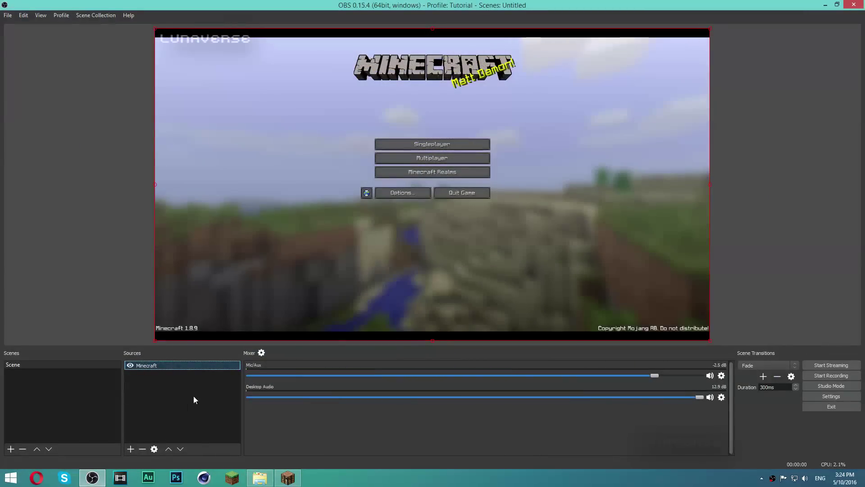
right_click(171, 365)
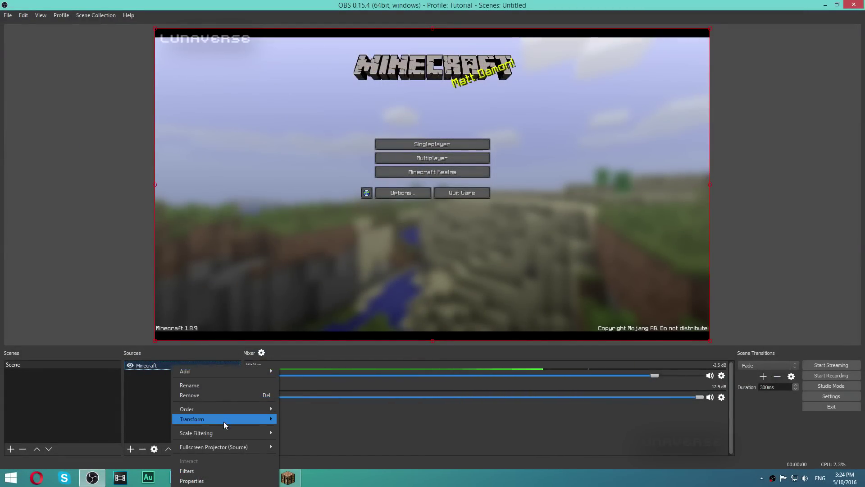
mouse_move(217, 423)
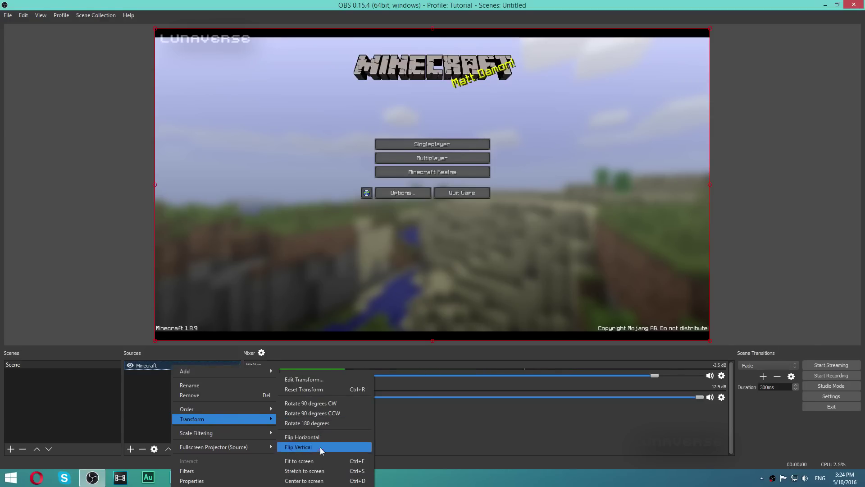
click(334, 471)
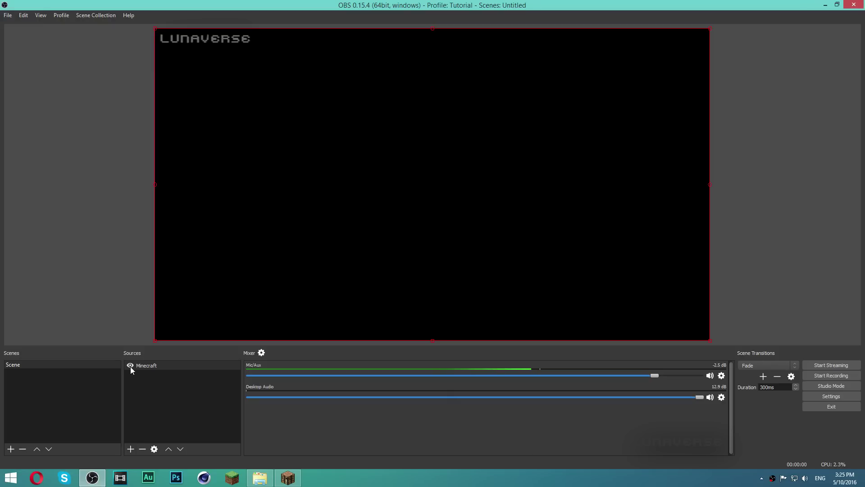
Hide the Minecraft source and look through the source types that can be added.
click(130, 366)
right_click(139, 379)
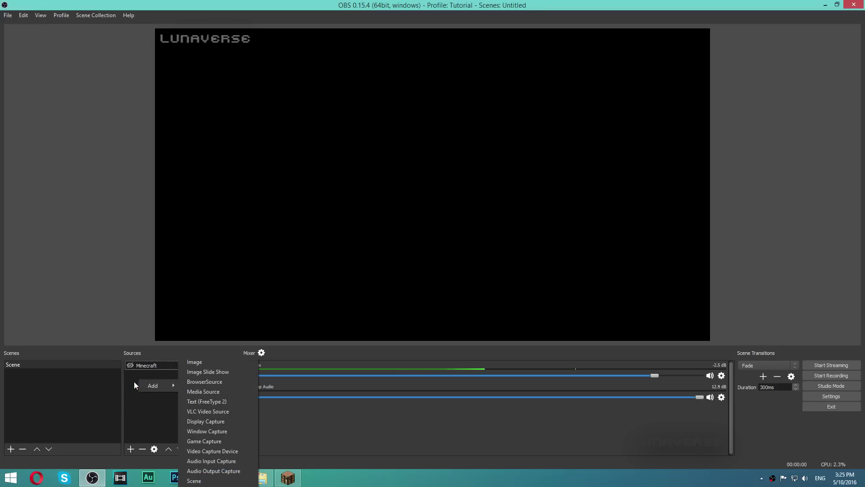
click(130, 381)
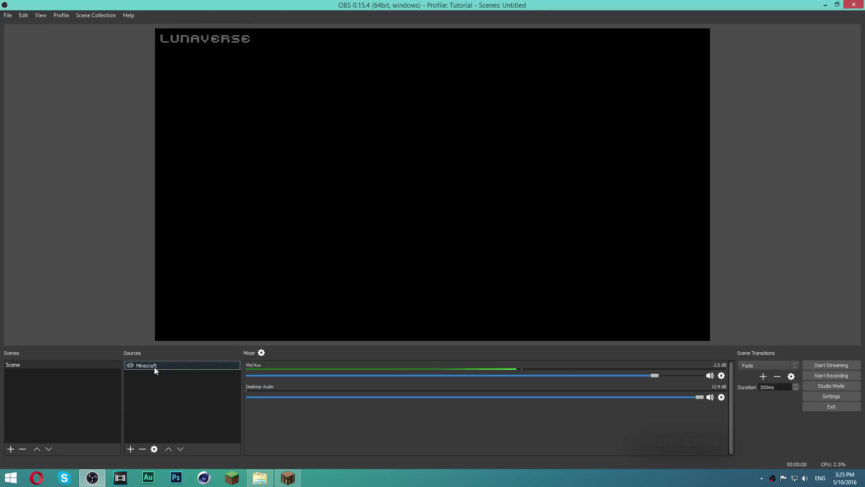